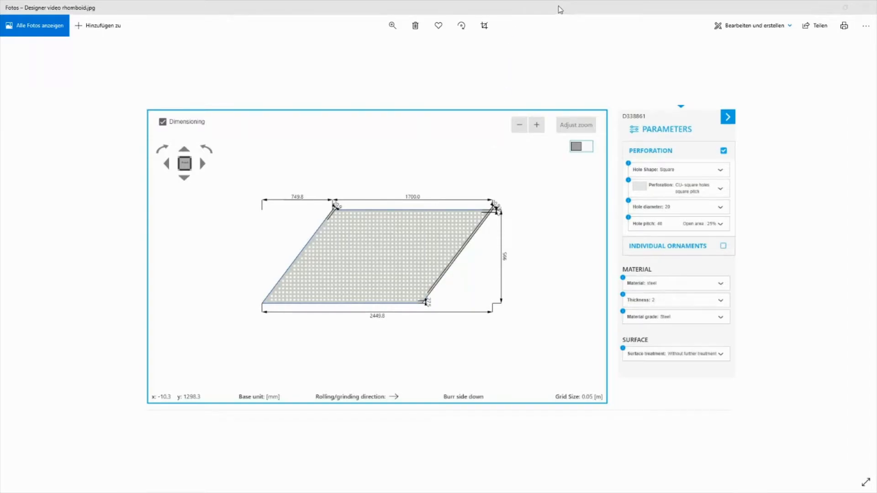
- Switch from the reference image to the Mevaco designer and add a position with the default parameters, using the Rhomboid template
left_click_drag(563, 11, 0, 176)
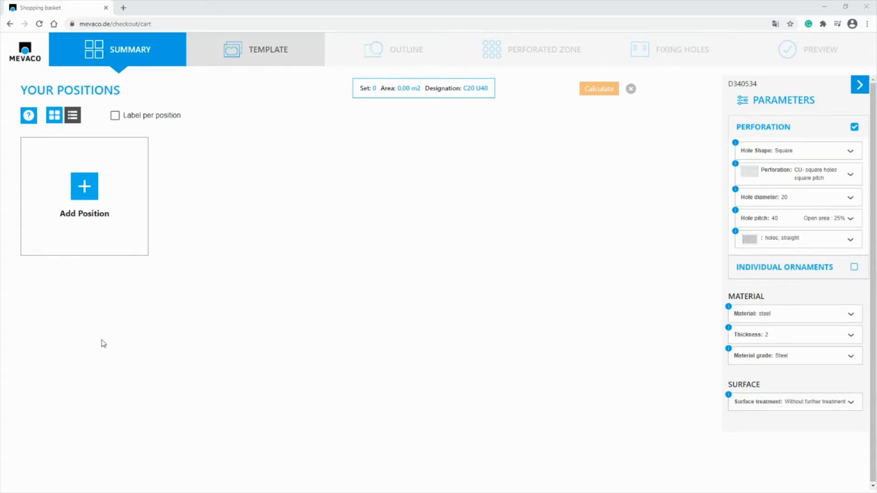
left_click(89, 190)
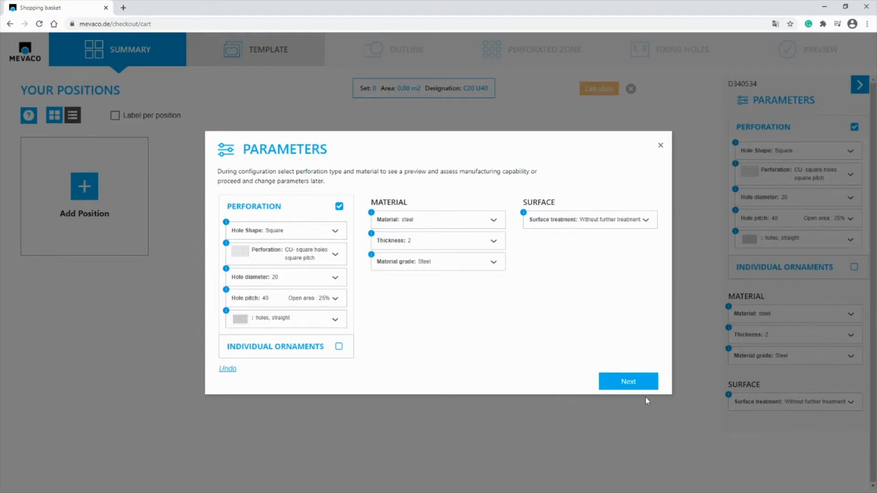
left_click(630, 383)
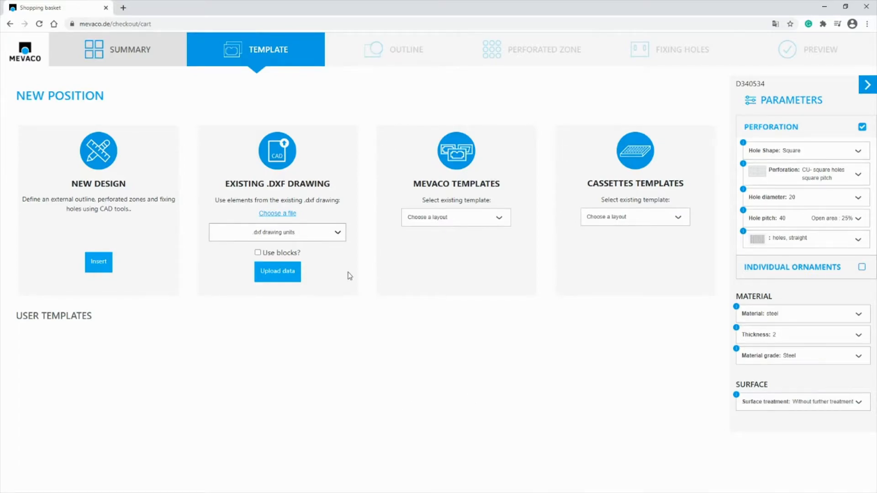
left_click(429, 223)
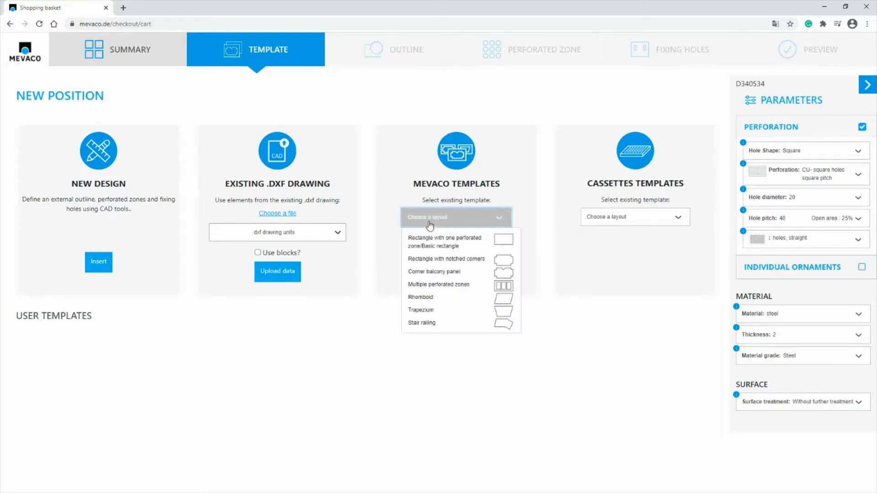
left_click(430, 298)
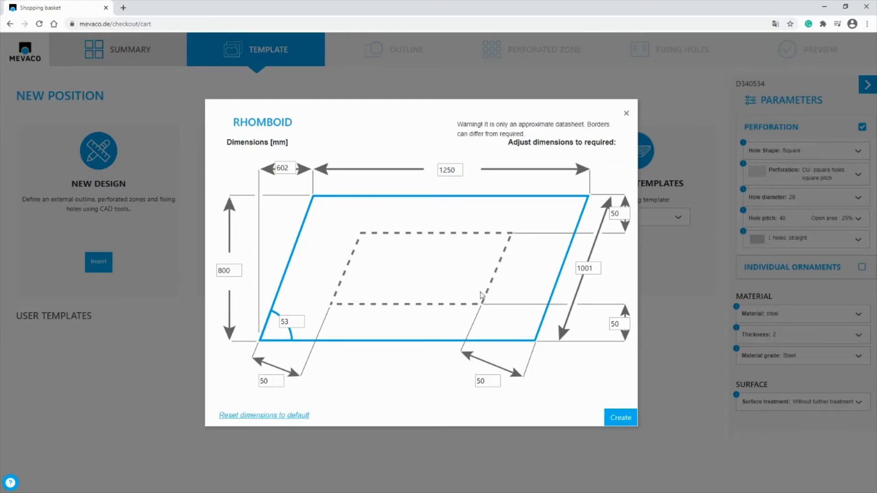
- Set the rhomboid's top edge length to 1700 mm and its height to 995 mm, and create the outline
left_click_drag(439, 171, 466, 177)
type("1700")
left_click_drag(217, 274, 236, 275)
type("995")
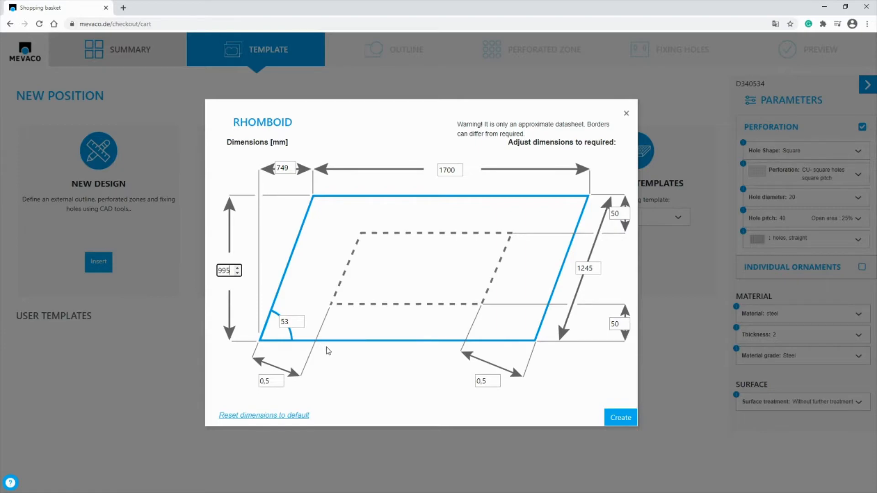
left_click(621, 417)
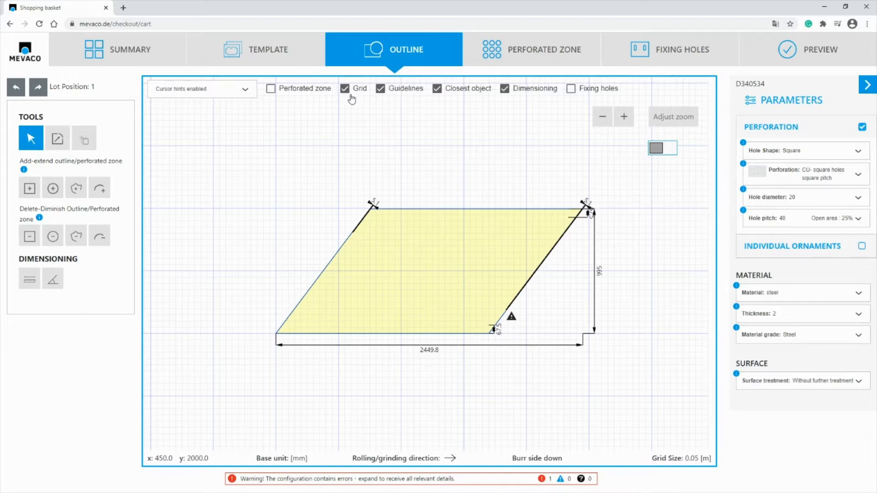
- Hide the grid and apply a perforated zone with a 20 mm border margin to the rhomboid
left_click(344, 90)
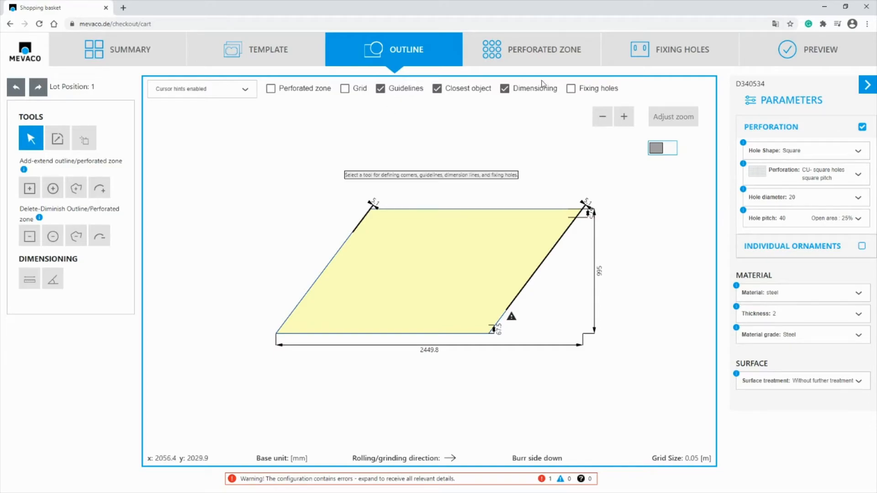
left_click(552, 65)
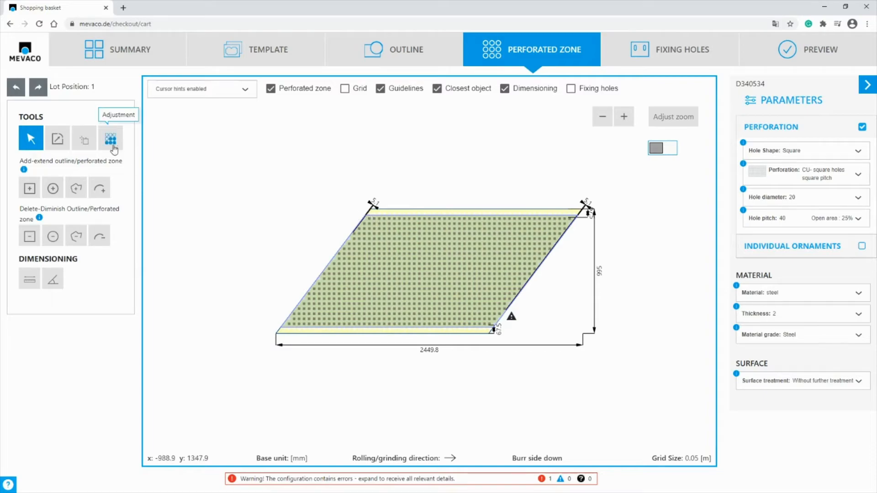
left_click(112, 142)
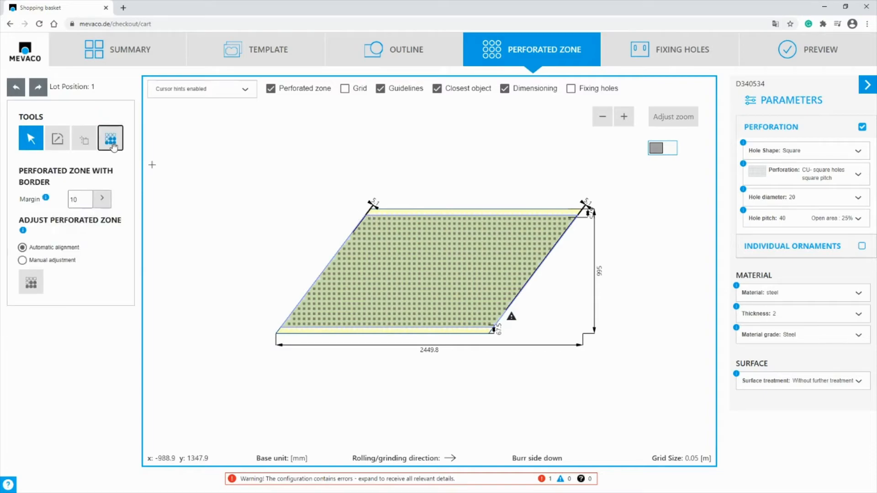
double_click(80, 200)
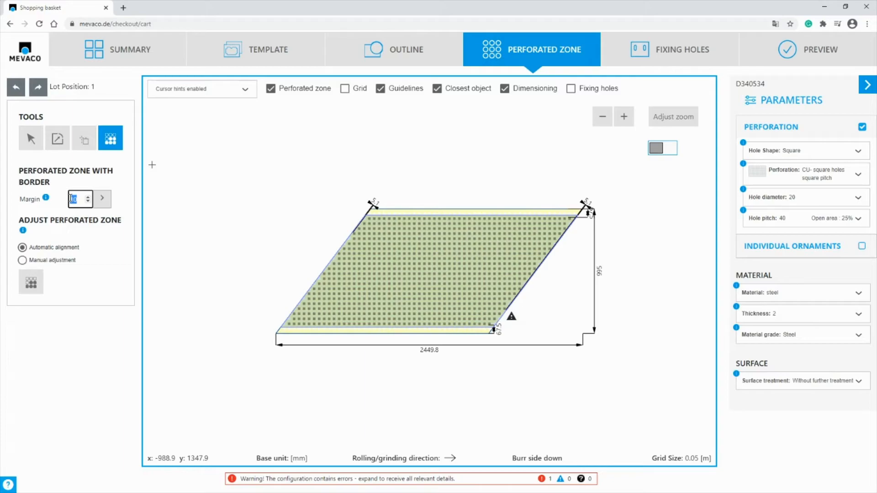
key("BackSpace")
type("20")
left_click(102, 200)
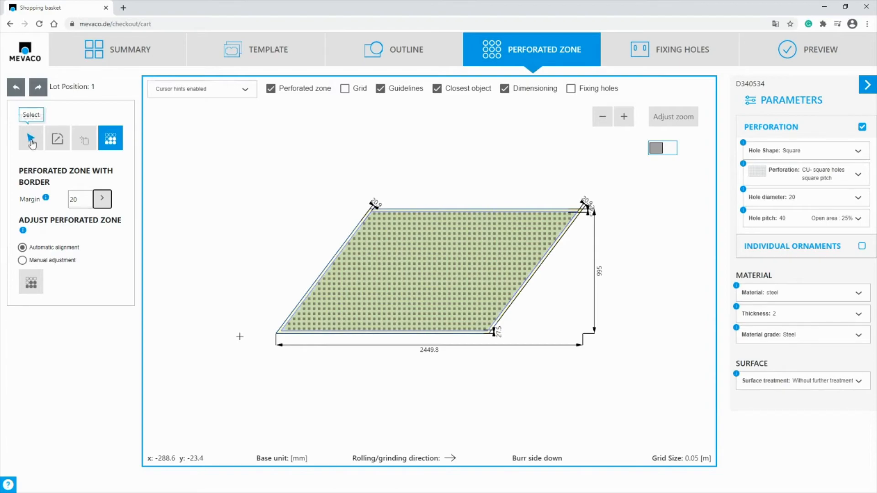
- Dimension the rhomboid's left slanted edge from its bottom corner to its top corner, placing the dimension outside the outline
left_click(30, 140)
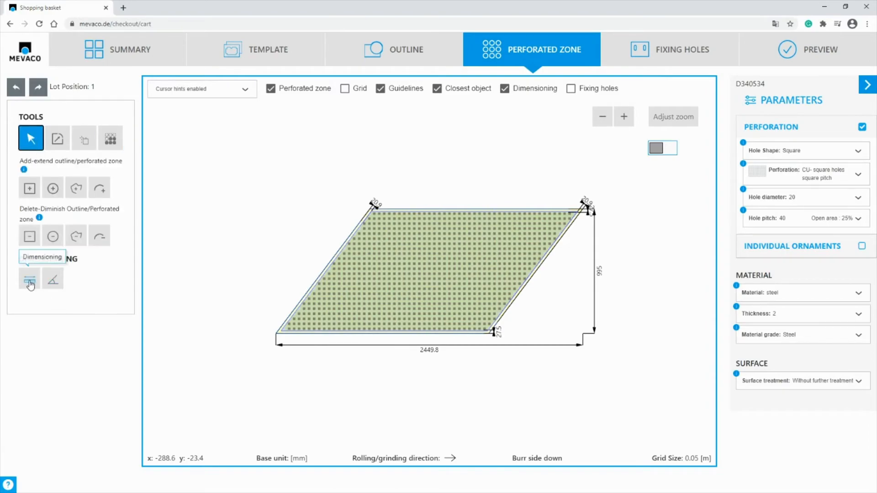
left_click(29, 281)
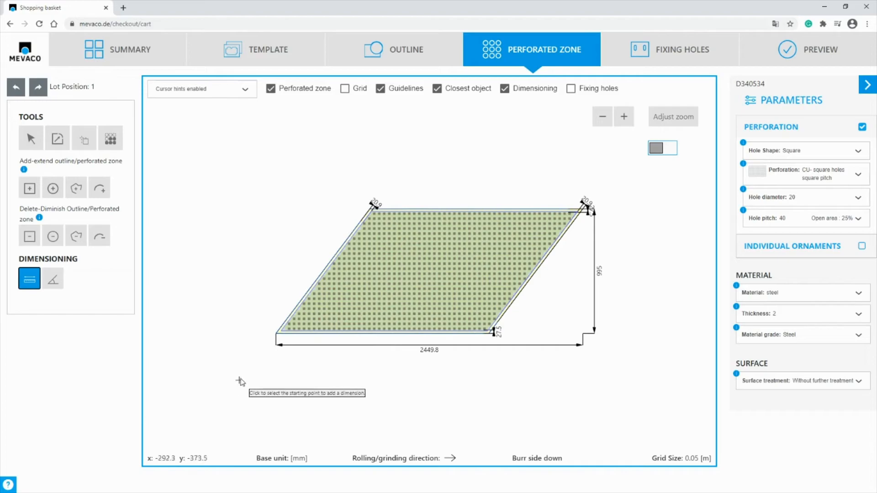
scroll(263, 354, "up", 6)
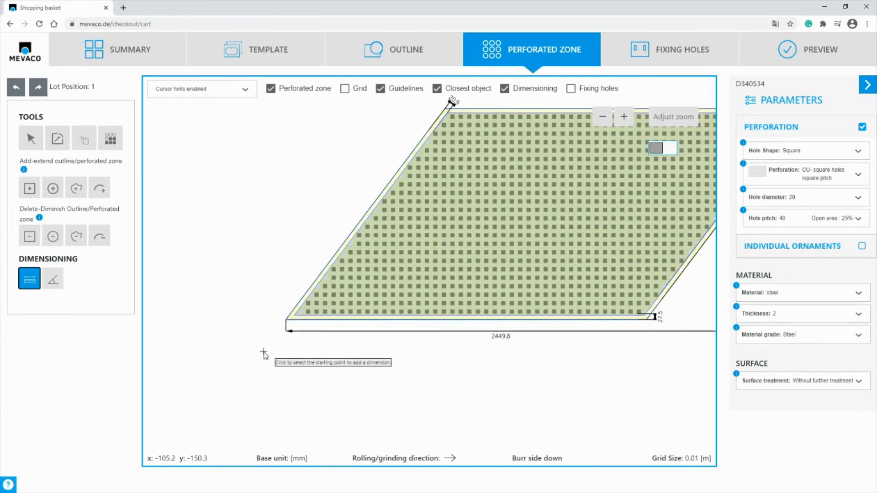
scroll(239, 338, "down", 3)
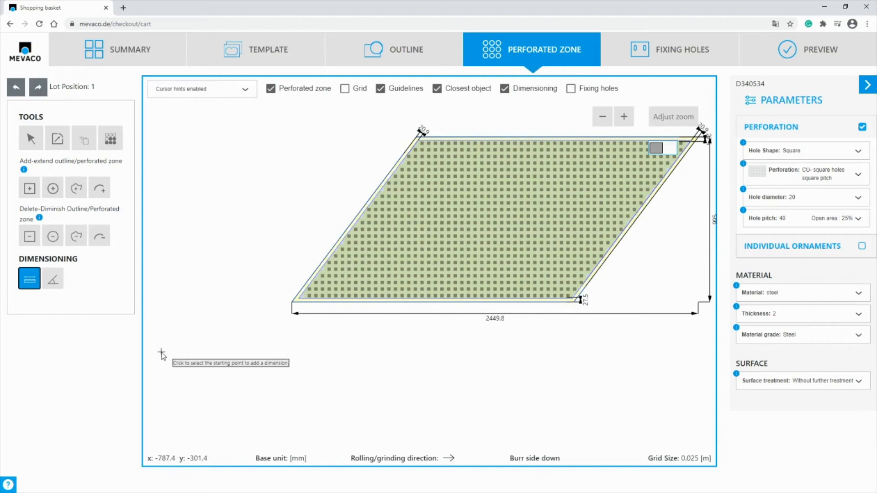
scroll(296, 302, "up", 3)
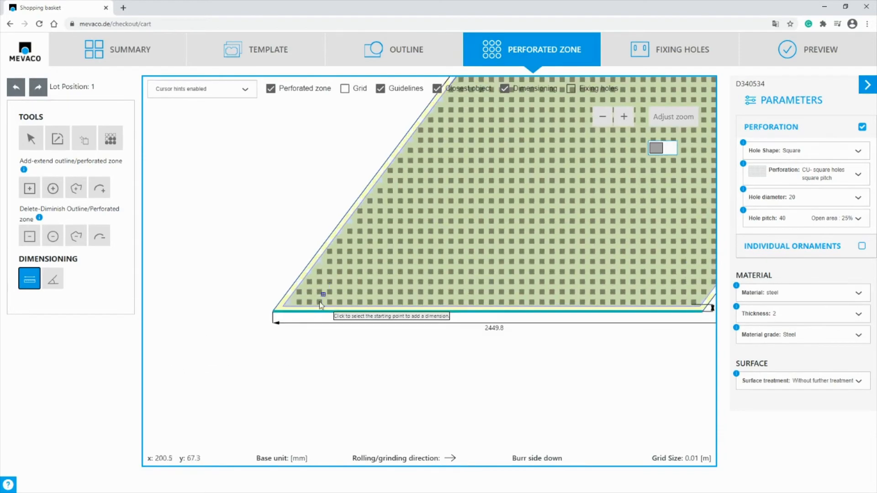
scroll(201, 396, "down", 2)
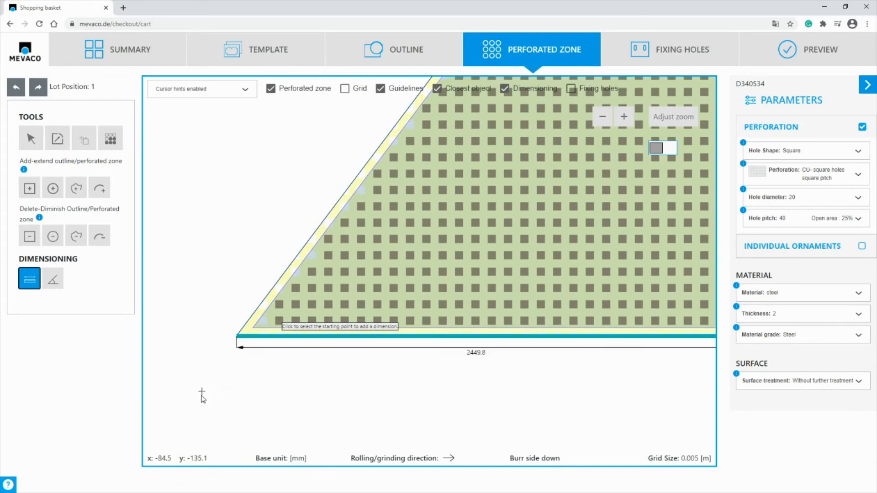
scroll(201, 396, "down", 2)
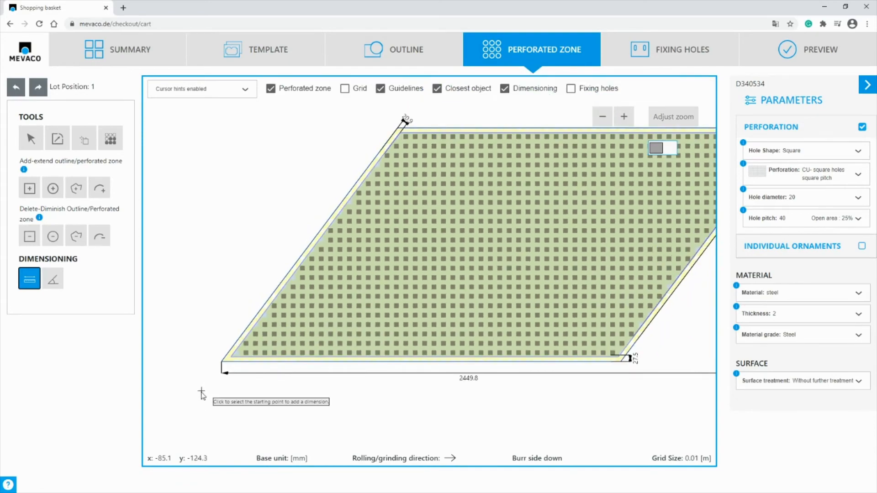
left_click(222, 362)
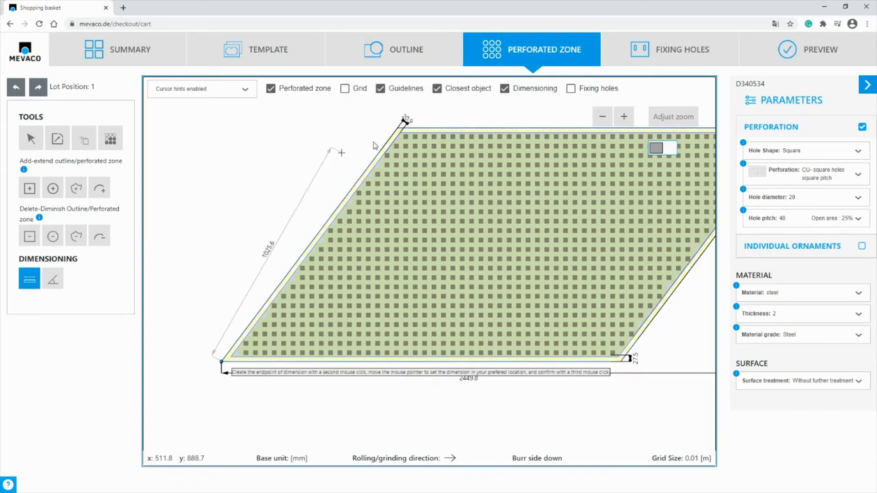
left_click(405, 131)
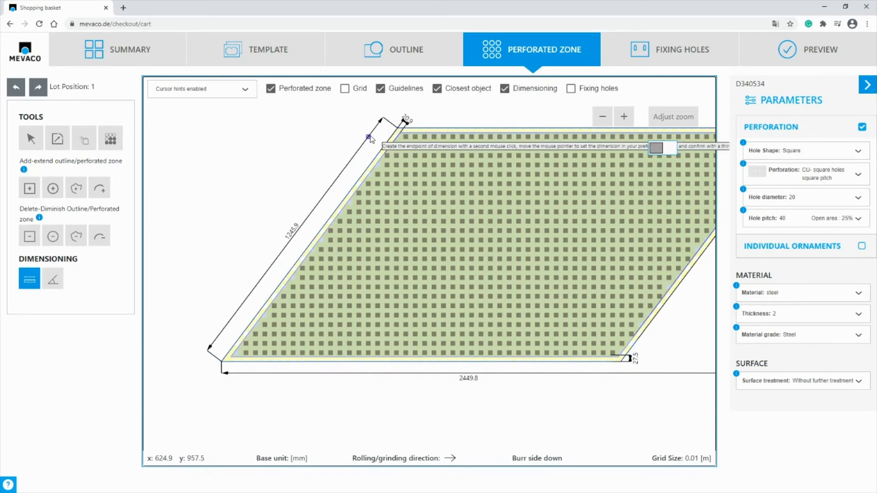
left_click(371, 137)
- Dimension the rhomboid's top edge between its two upper corners, placing the dimension above the outline
scroll(352, 171, "down", 1)
scroll(347, 206, "up", 3)
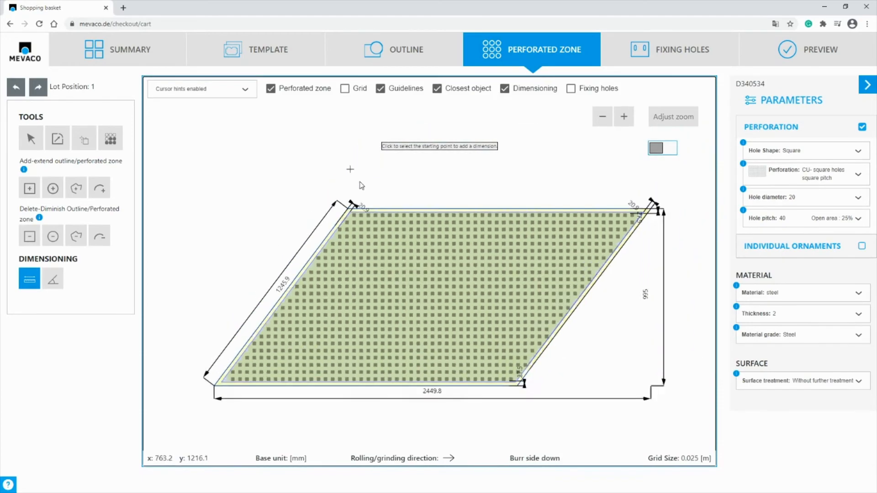
left_click(316, 240)
scroll(226, 236, "down", 3)
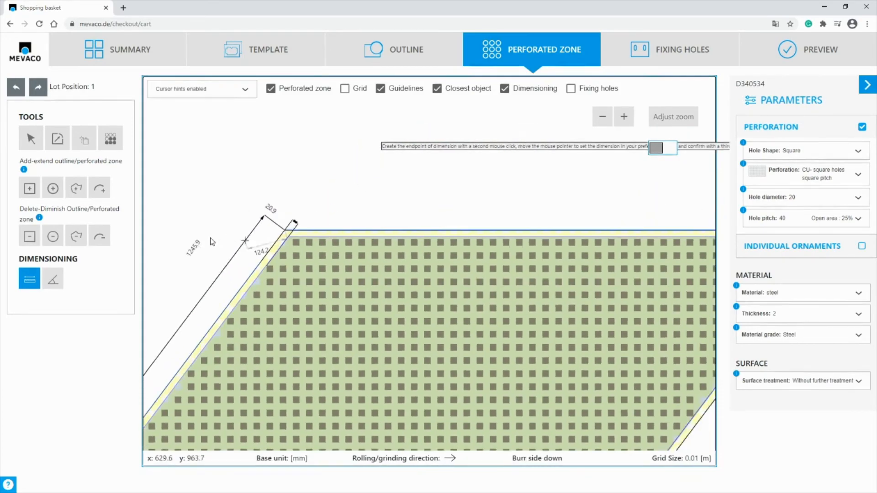
left_click(542, 234)
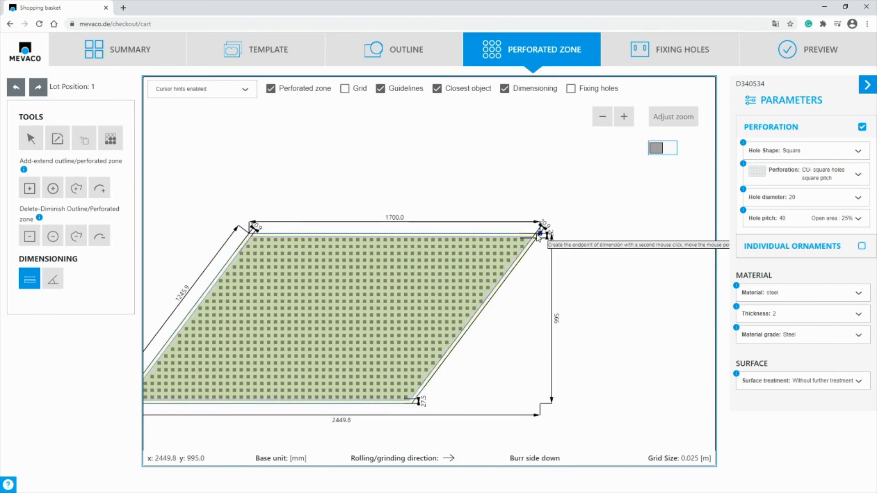
left_click(500, 218)
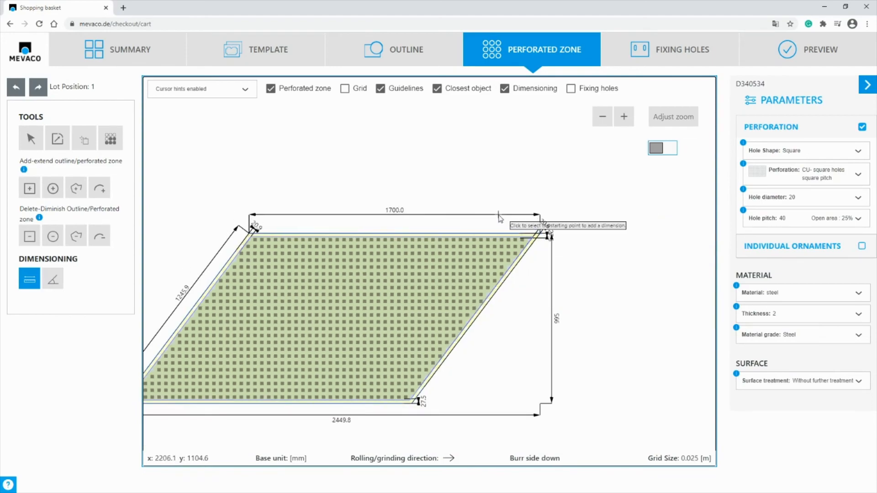
scroll(594, 226, "down", 2)
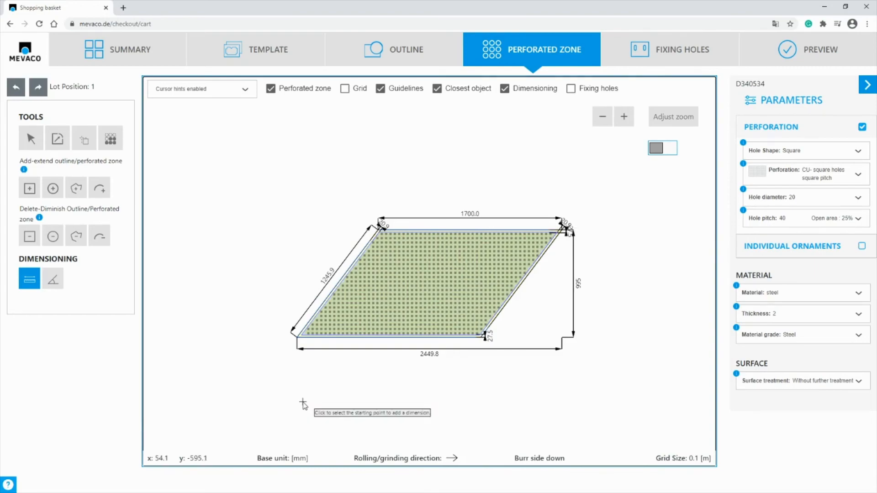
- Preview the perforated panel, and bring up the reference image "Designer video rhomboid.jpg" in Photos at full size for comparison
left_click(837, 52)
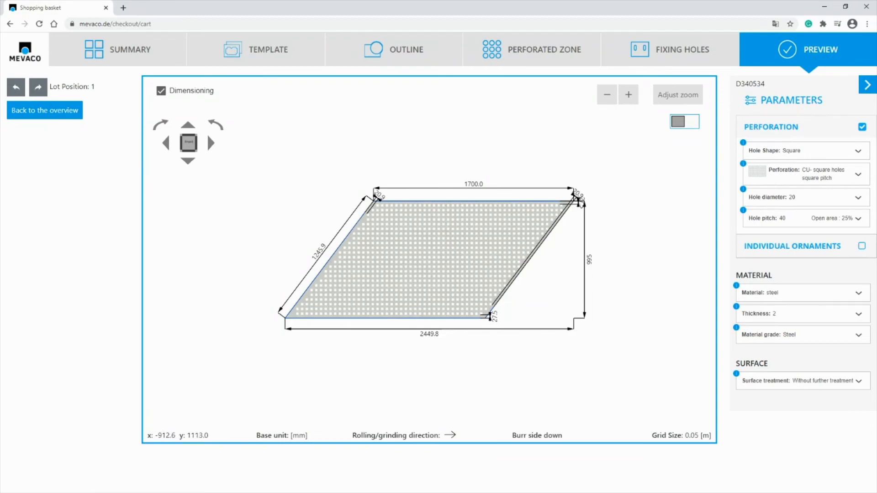
left_click_drag(0, 51, 677, 100)
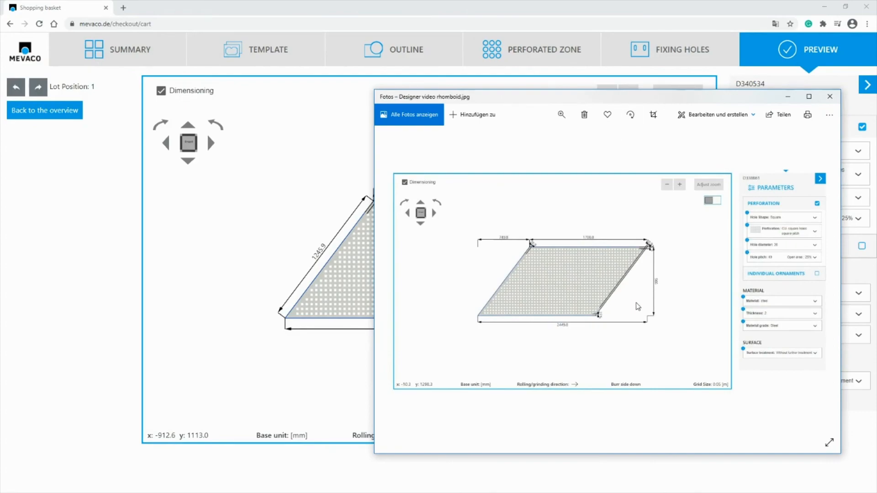
left_click(809, 97)
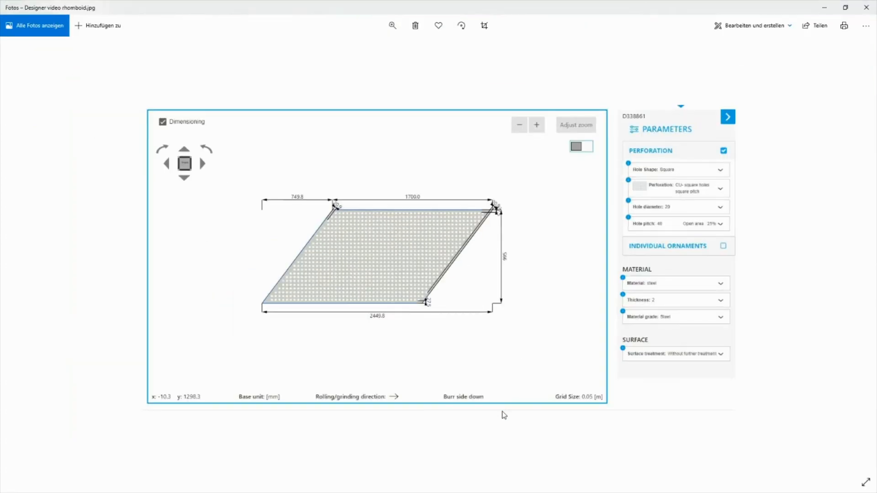